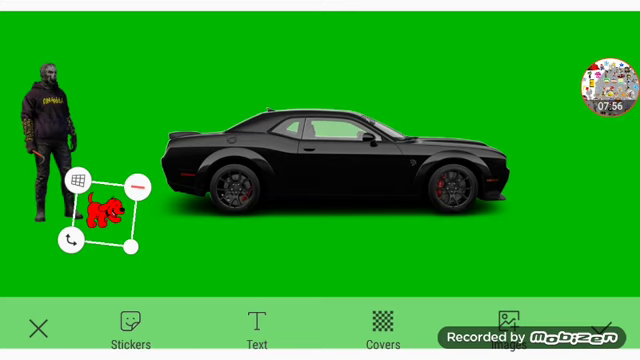
Drag the red dog onto the car door and delete it, then shrink and delete the man
mouse_move(104, 212)
mouse_down()
mouse_move(132, 216)
mouse_move(236, 204)
mouse_move(283, 193)
mouse_move(318, 171)
mouse_up()
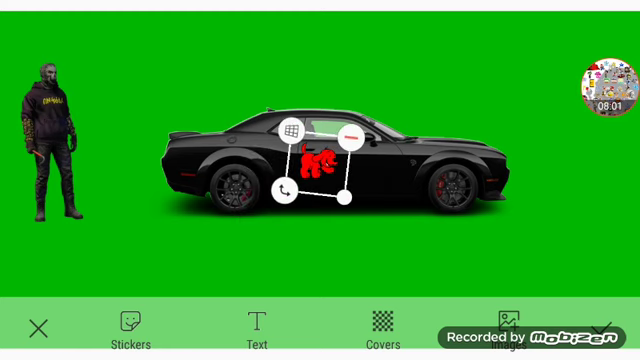
click(351, 138)
drag(50, 140, 336, 140)
drag(370, 221, 363, 203)
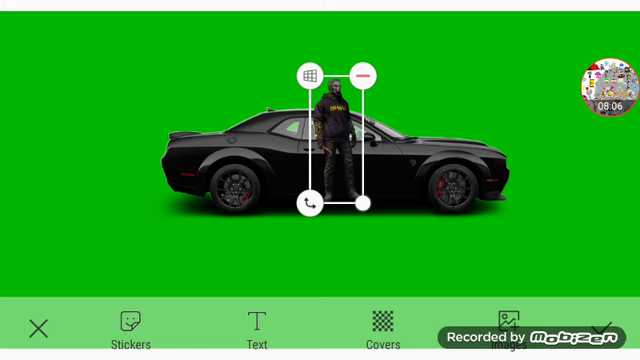
click(363, 75)
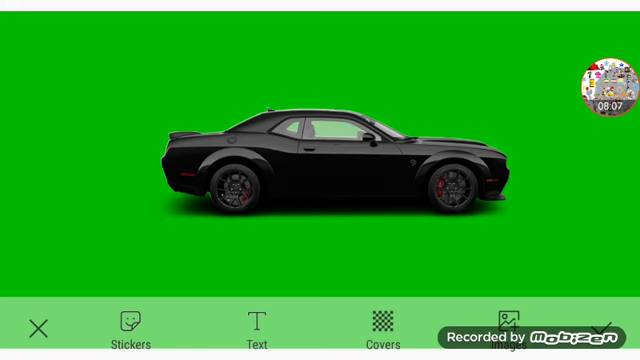
Drag the black car off the right edge and open the blue-background van project
mouse_move(335, 160)
mouse_down()
mouse_move(515, 162)
mouse_move(567, 175)
mouse_move(568, 187)
mouse_move(497, 225)
mouse_move(515, 225)
mouse_move(567, 274)
mouse_move(401, 347)
mouse_up()
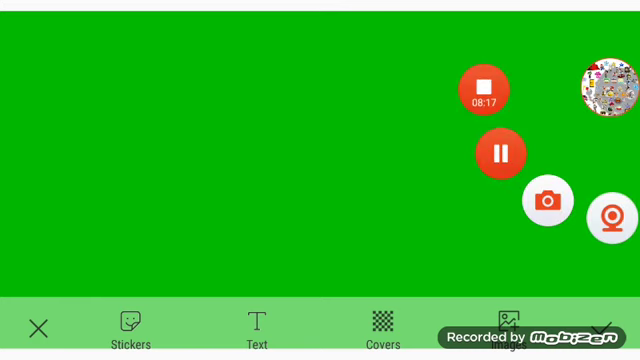
click(500, 153)
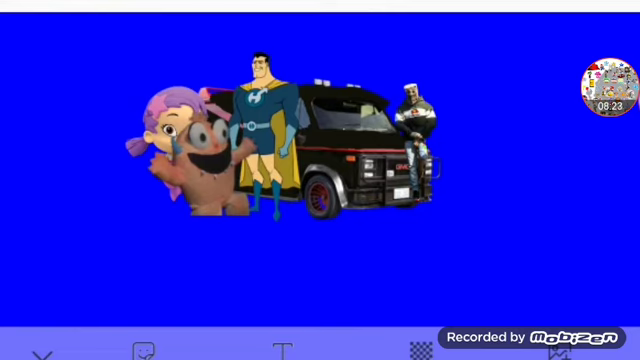
Use the top-right control twice, which brings up a game-style gravel-and-bridge video
click(610, 87)
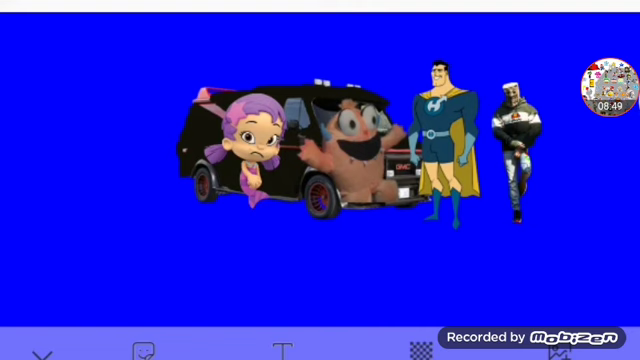
click(610, 87)
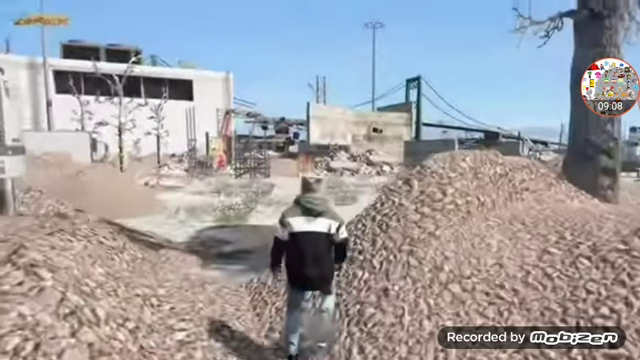
Use the top-right control to return to the blue van scene
click(609, 87)
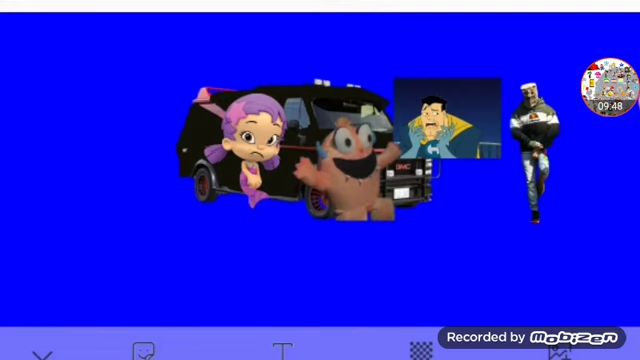
Select the right-hand man sticker and nudge it slightly up and right
click(498, 140)
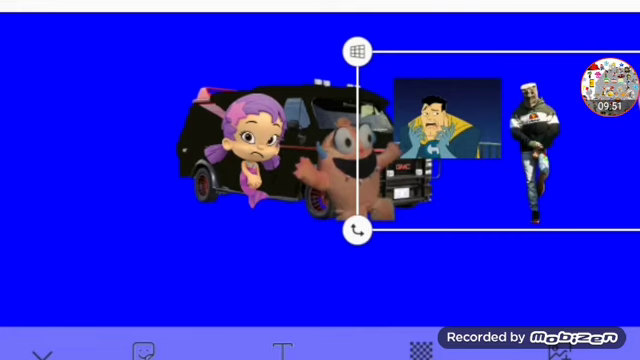
click(610, 87)
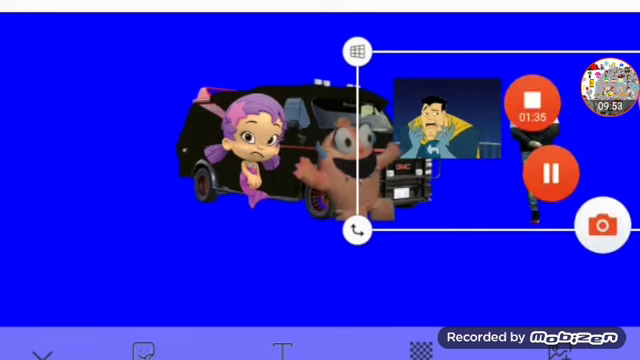
click(300, 280)
click(535, 150)
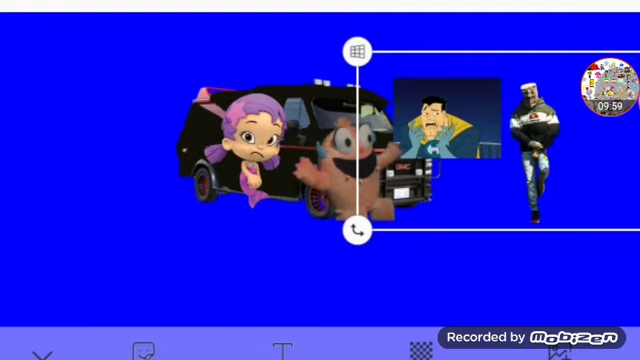
mouse_move(535, 150)
mouse_down()
mouse_move(557, 167)
mouse_move(585, 214)
mouse_move(555, 162)
mouse_move(529, 158)
mouse_up()
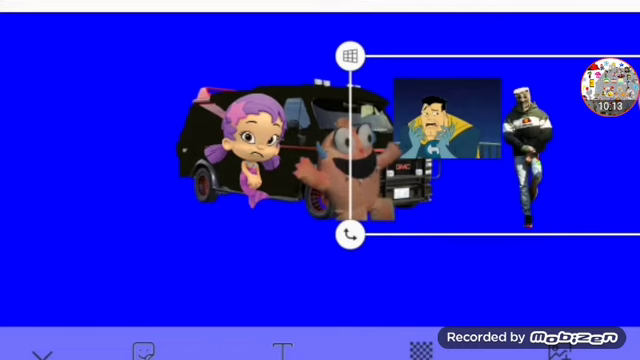
drag(525, 150, 530, 143)
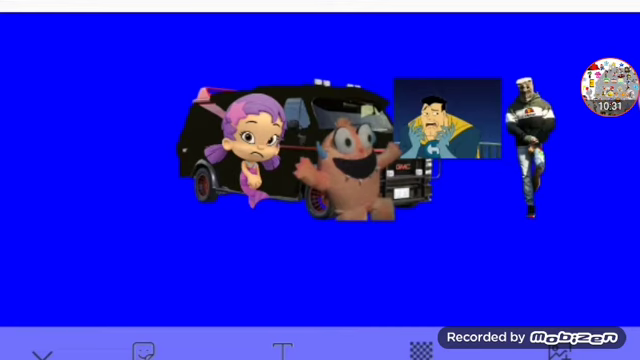
Drag the purple-haired girl and the orange character into the van and delete both
click(345, 165)
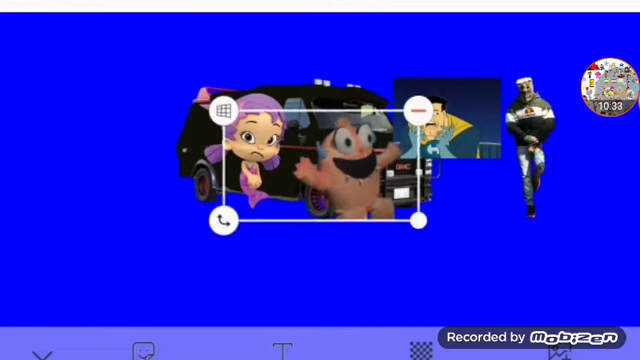
click(247, 150)
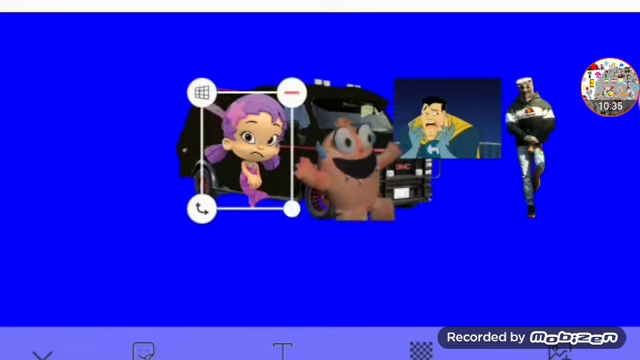
drag(247, 150, 178, 131)
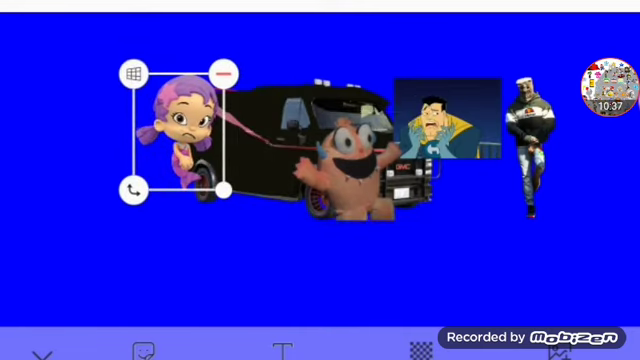
click(222, 73)
click(340, 165)
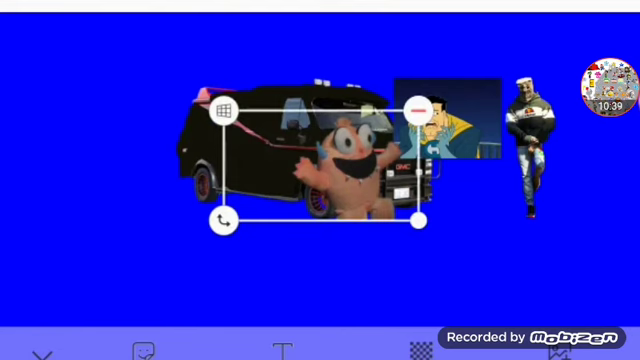
drag(320, 164, 247, 135)
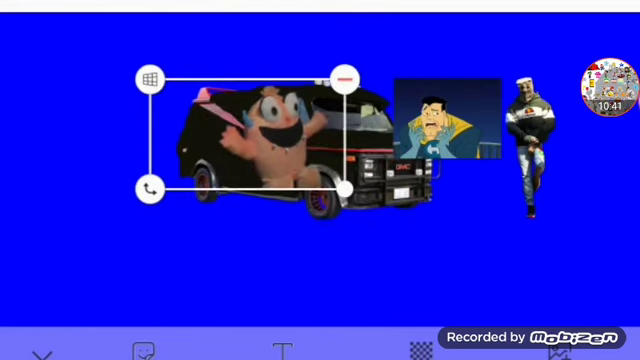
click(344, 78)
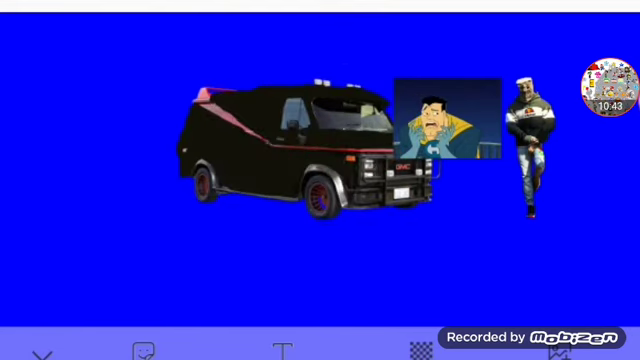
Drag the man and the cartoon picture onto the van and delete them
click(528, 140)
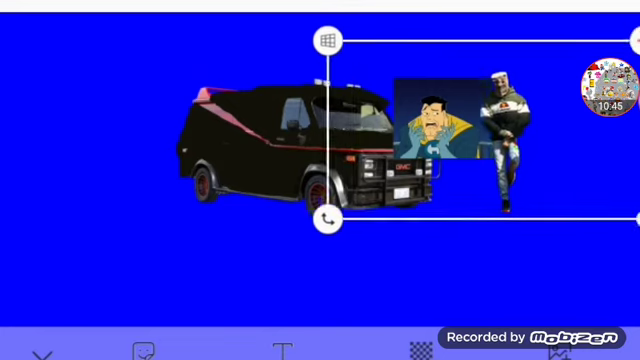
mouse_move(522, 140)
mouse_down()
mouse_move(445, 135)
mouse_move(375, 144)
mouse_up()
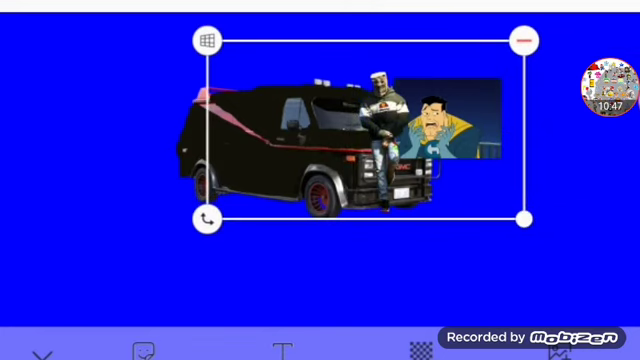
click(523, 40)
click(447, 118)
drag(447, 118, 300, 117)
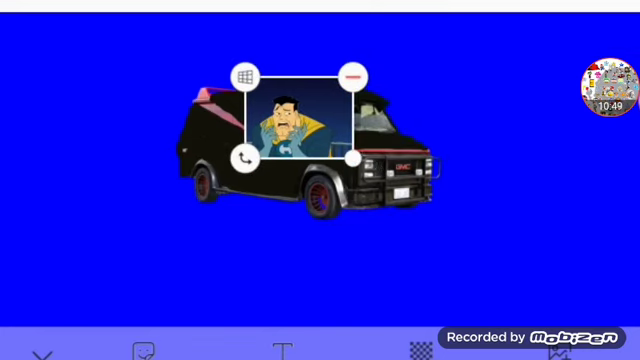
click(353, 75)
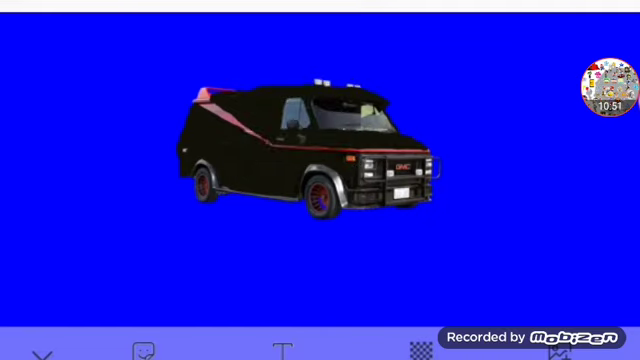